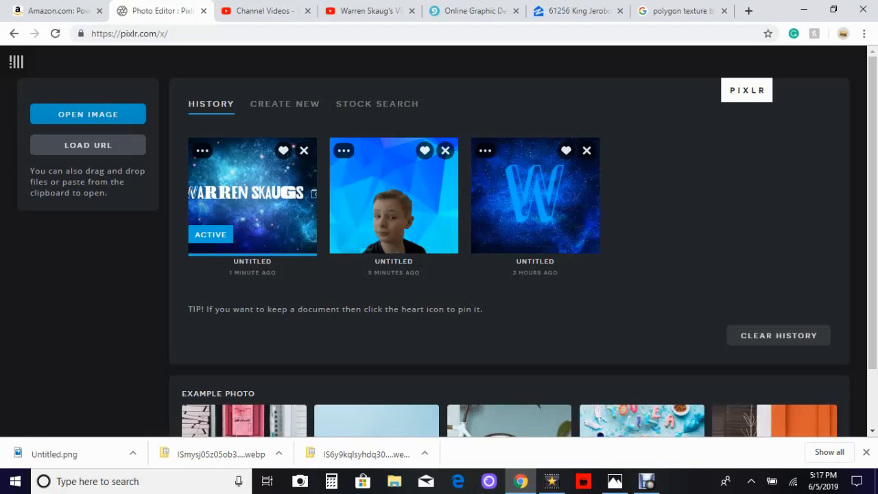
- Create a new blank image with a width of 800 and a height of 800 pixels
left_click(284, 104)
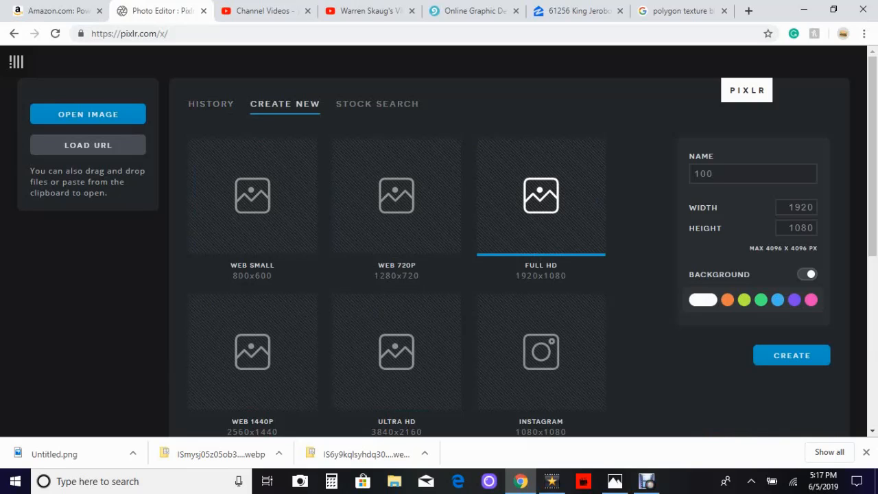
left_click(211, 104)
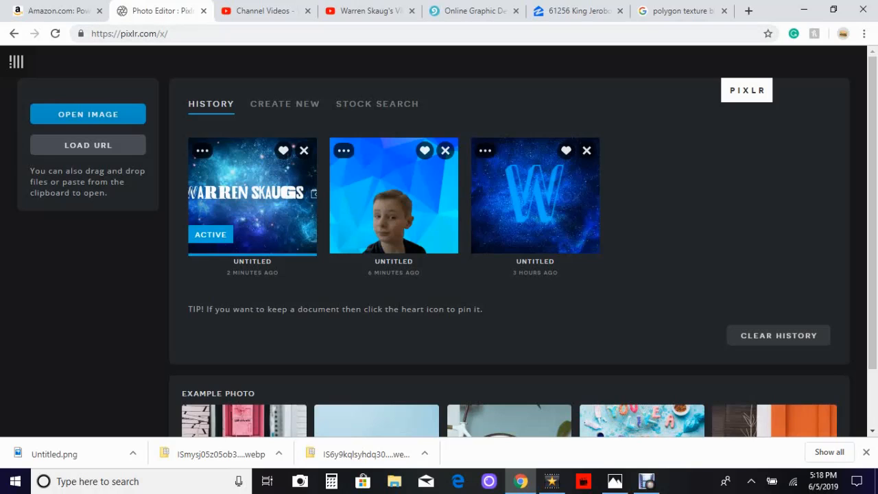
left_click(285, 104)
left_click_drag(814, 207, 786, 207)
key("BackSpace")
type("800")
left_click(805, 229)
key("BackSpace")
key("BackSpace")
key("BackSpace")
key("BackSpace")
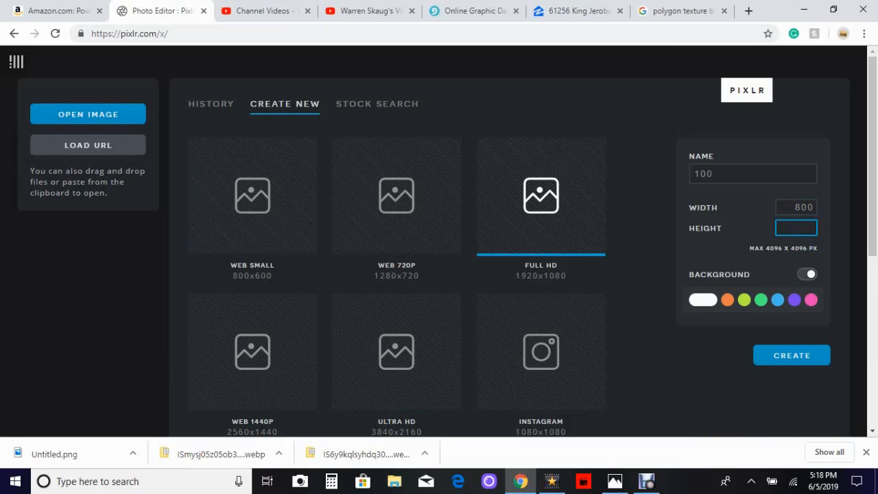
type("800")
left_click(792, 355)
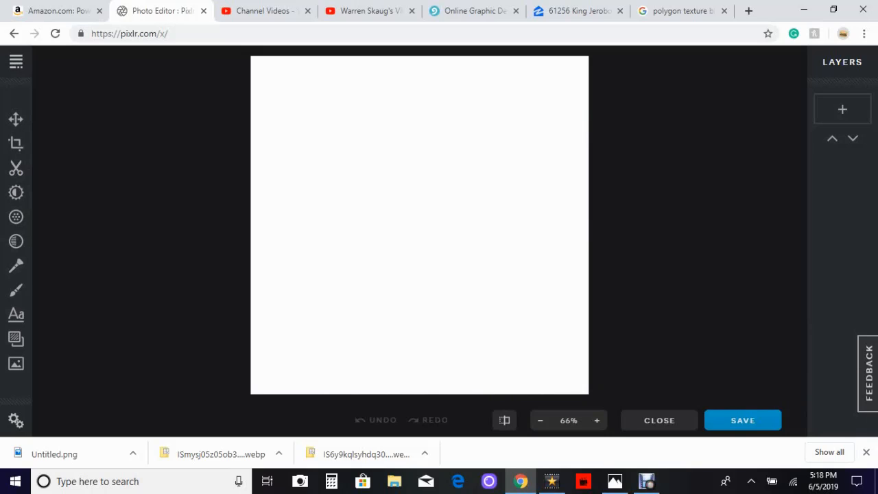
- Add the blue starry image 800px_COLOURBOX3462236 from the Saved Pictures folder as an image layer
left_click(15, 363)
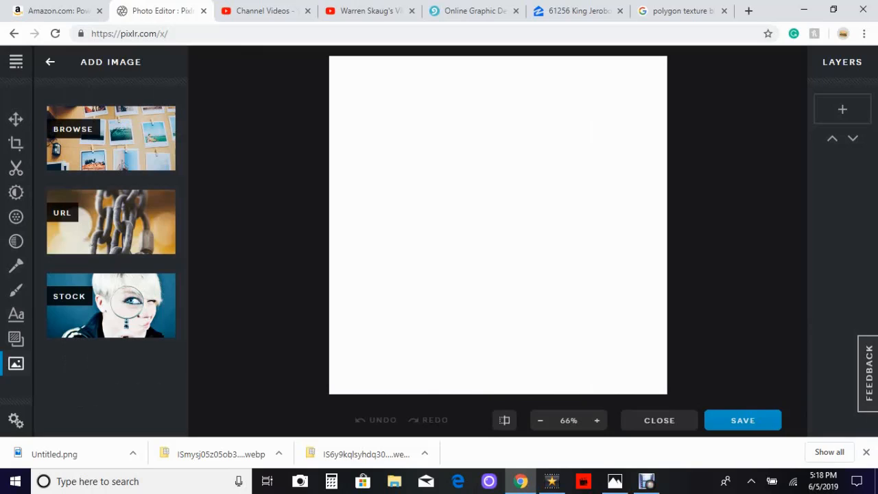
left_click(842, 109)
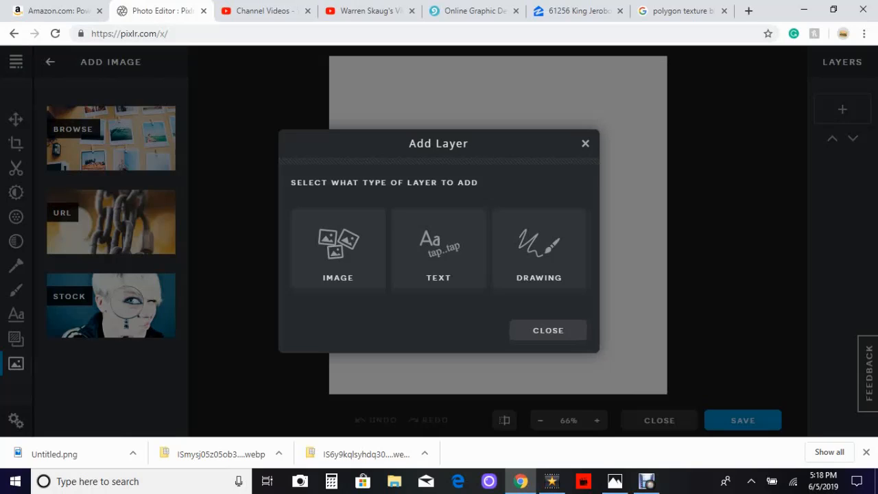
left_click(339, 249)
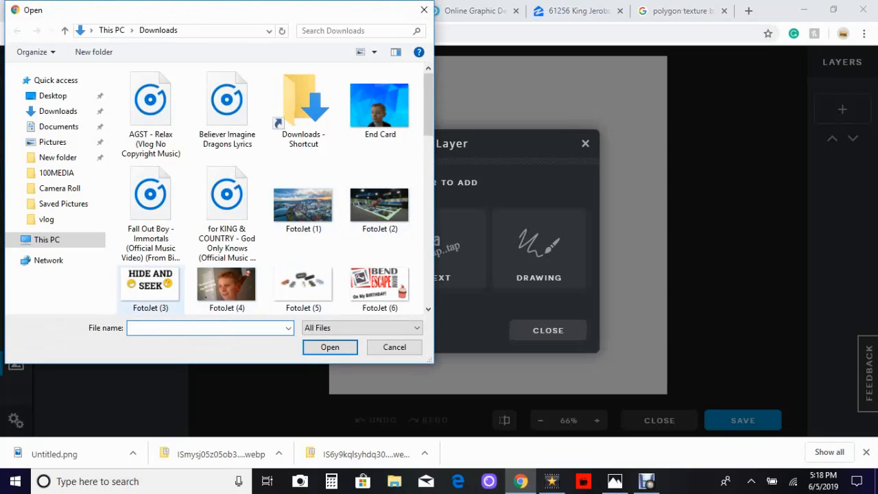
left_click(46, 219)
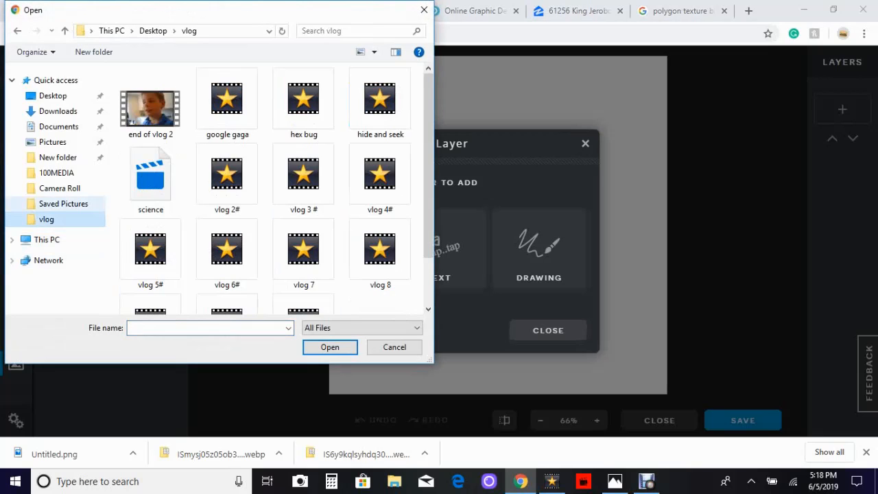
left_click(60, 188)
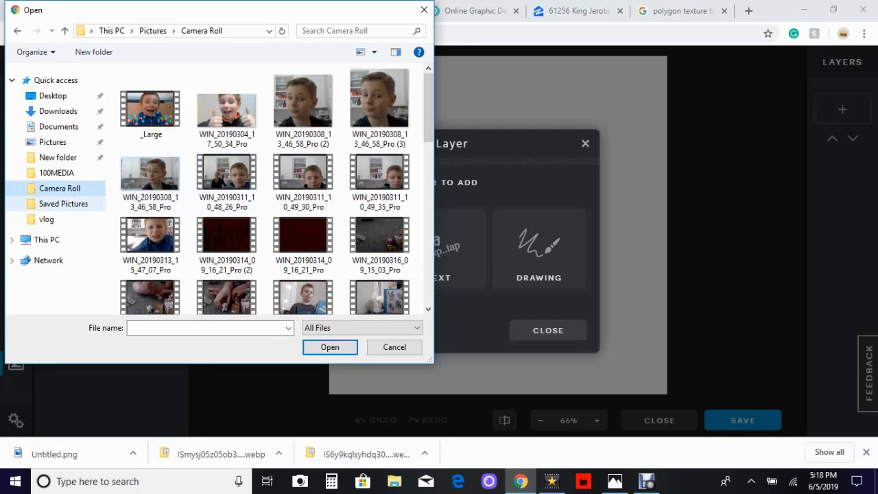
left_click(63, 203)
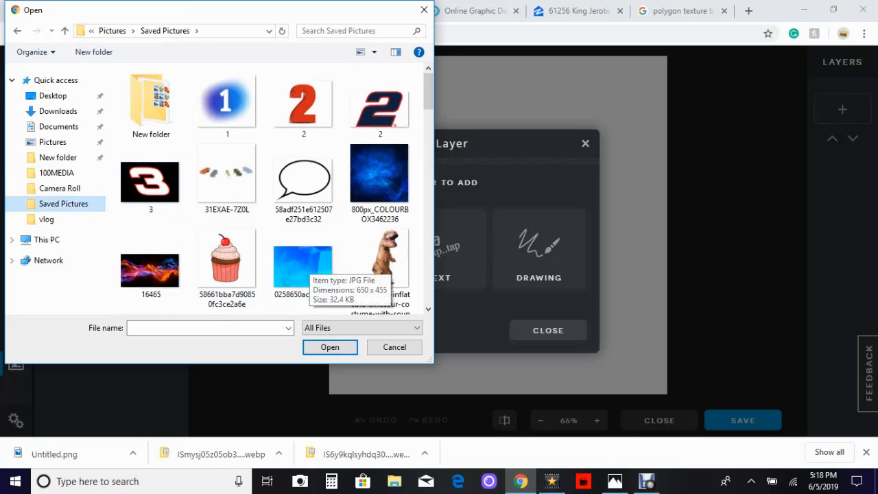
left_click(380, 180)
left_click(330, 347)
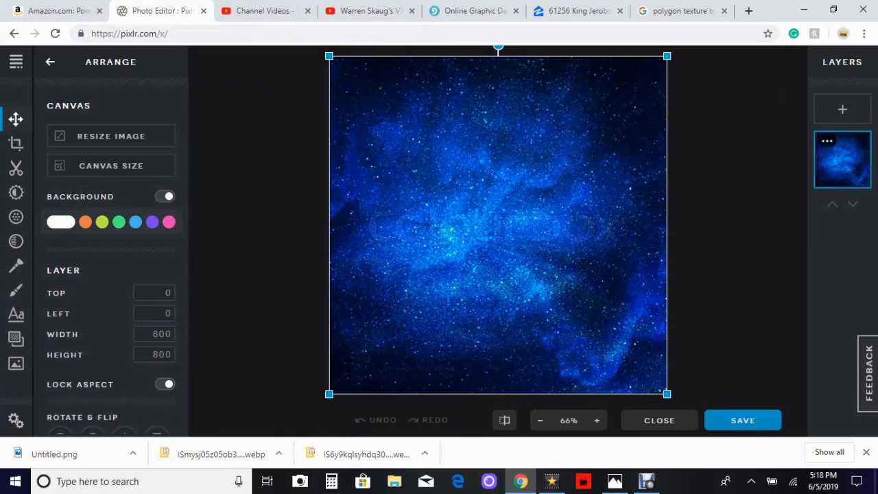
left_click(267, 288)
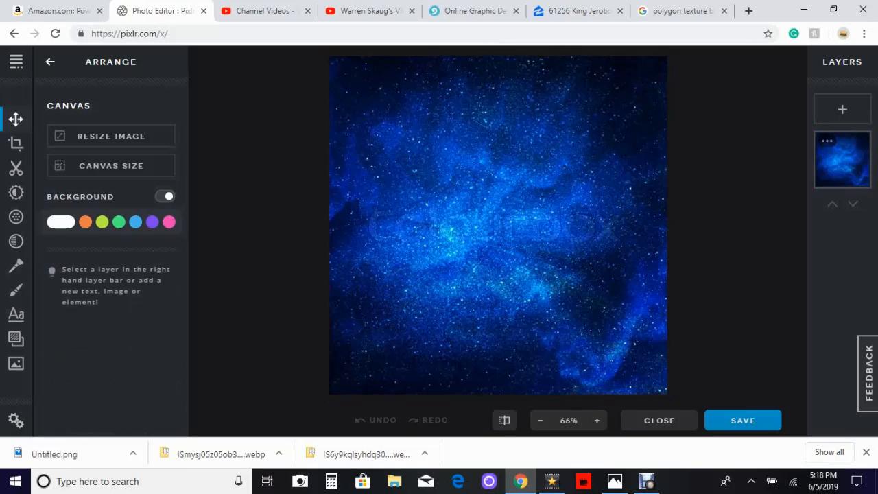
- Add a text layer over the starry background and delete its placeholder text
left_click(16, 314)
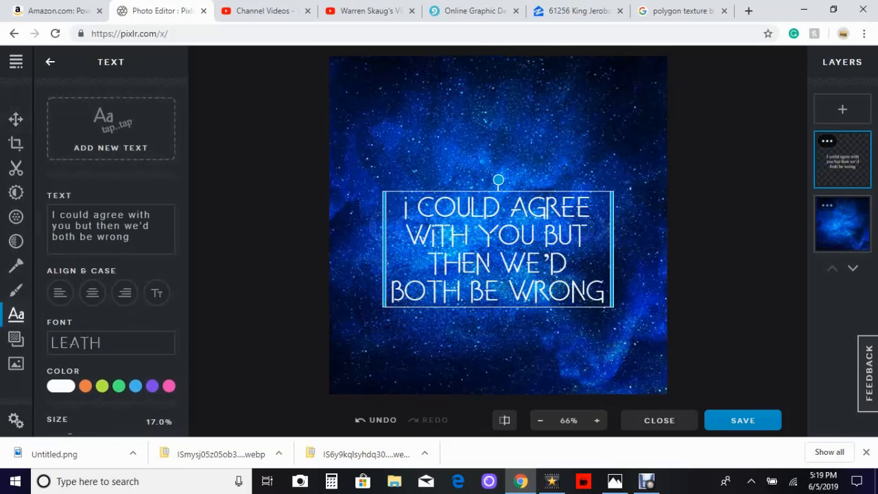
double_click(498, 249)
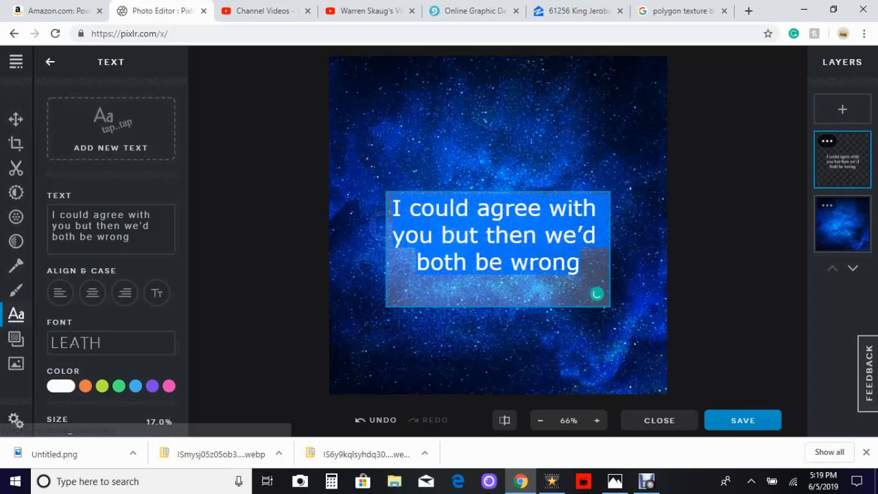
key("BackSpace")
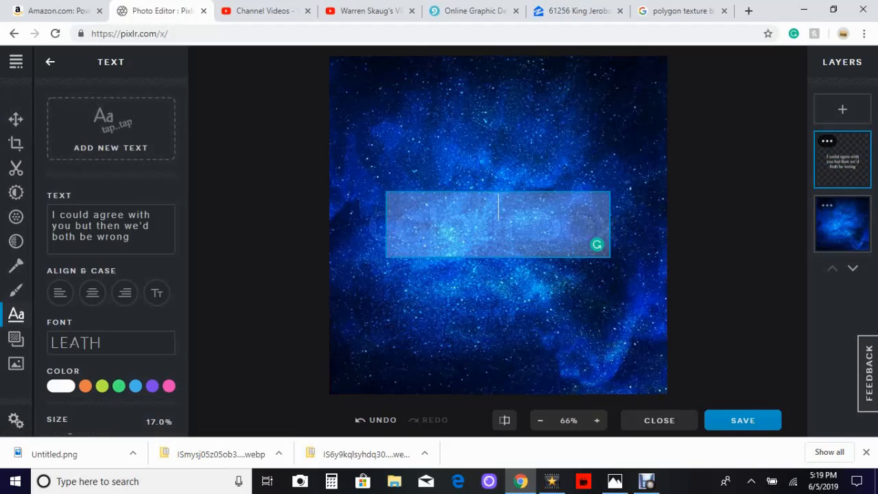
- Set the font of the empty text layer to The Harison
left_click(111, 343)
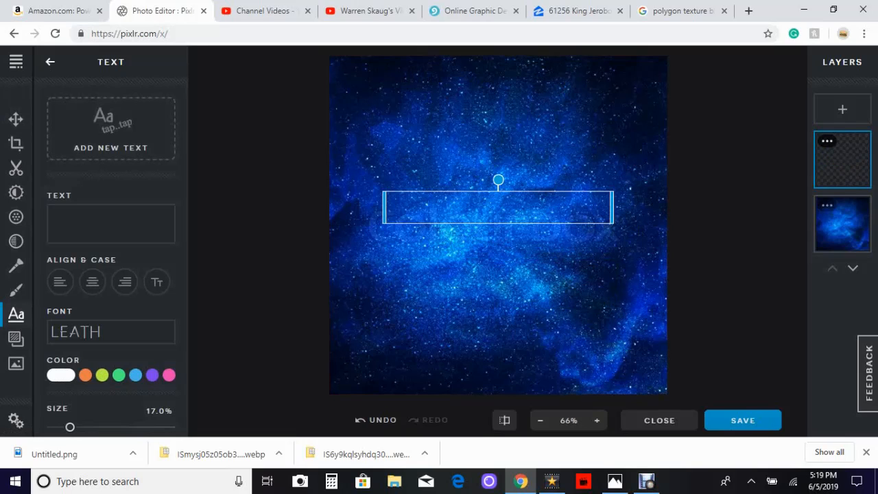
left_click(111, 332)
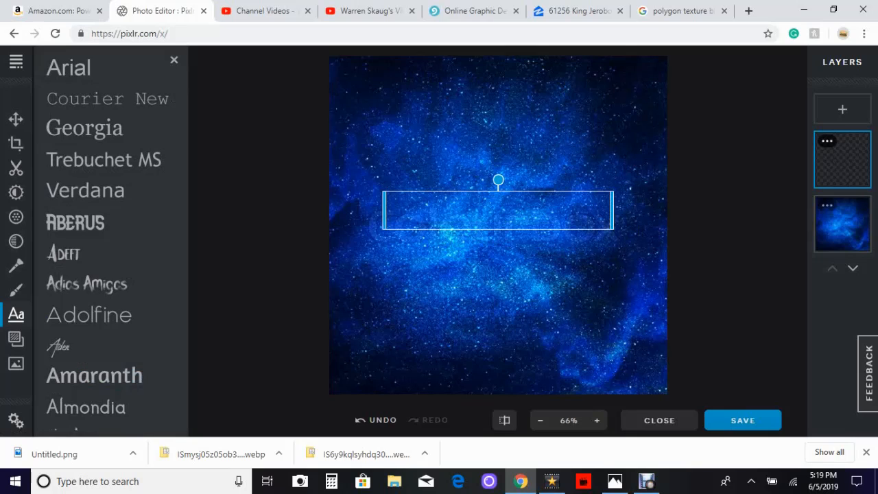
scroll(110, 240, "down", 10)
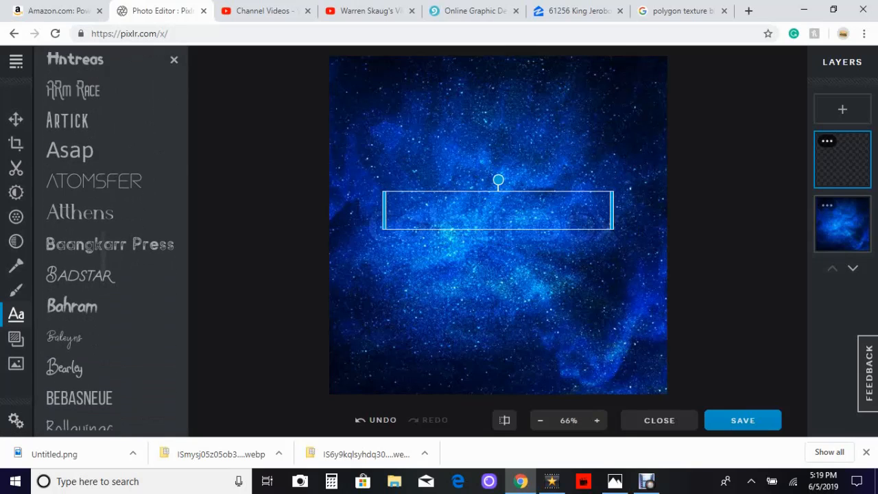
scroll(110, 240, "down", 9)
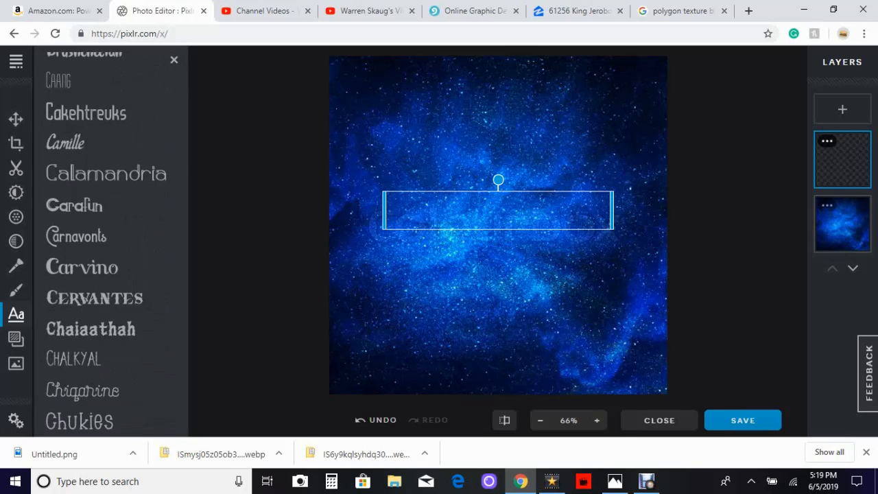
scroll(110, 240, "down", 10)
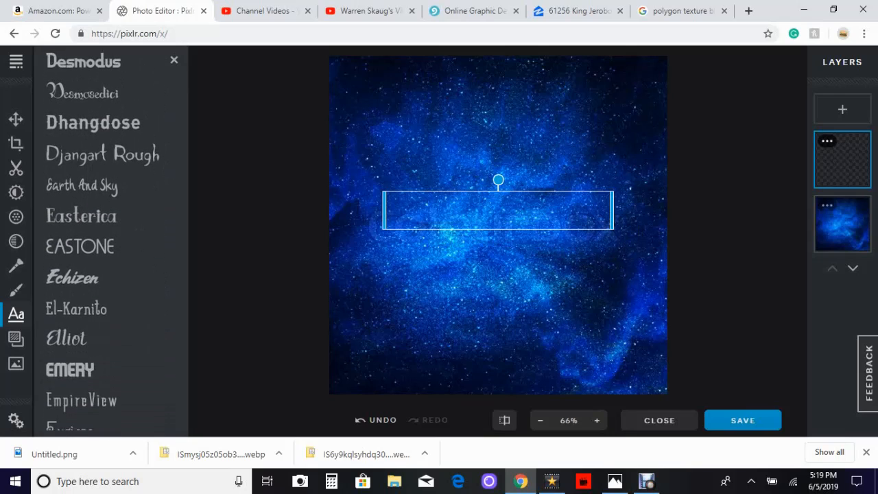
scroll(109, 240, "down", 10)
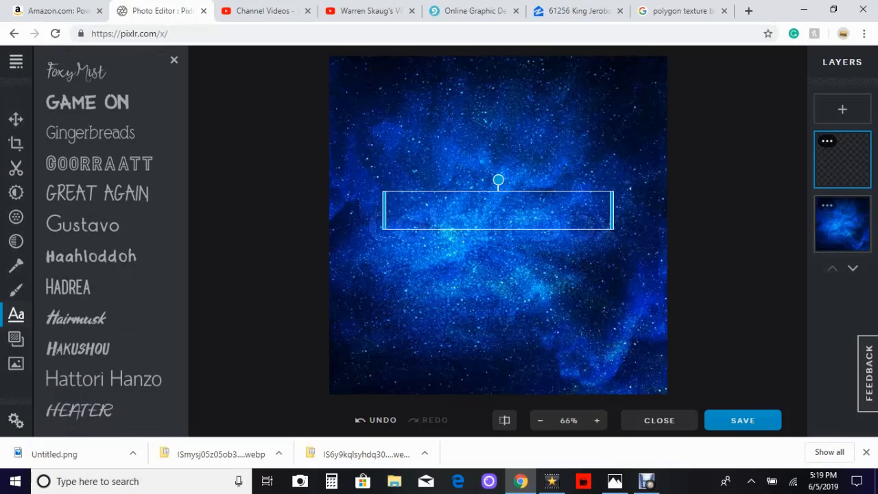
scroll(110, 241, "down", 10)
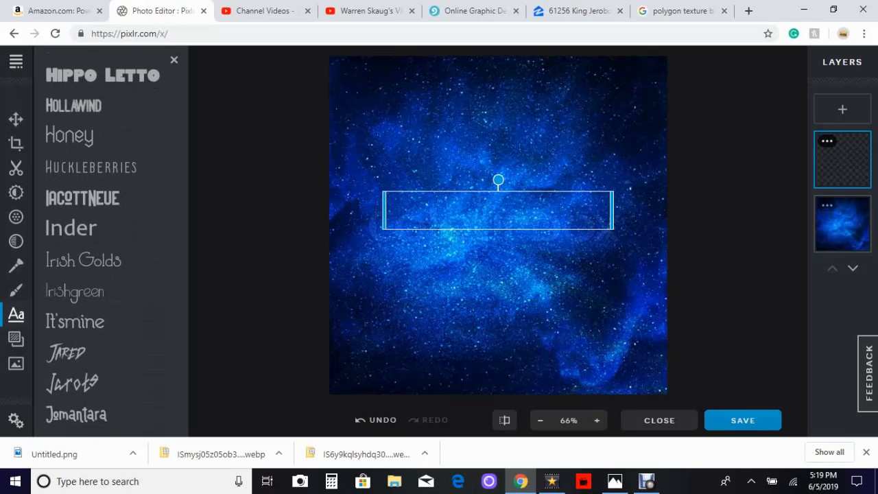
scroll(109, 240, "down", 10)
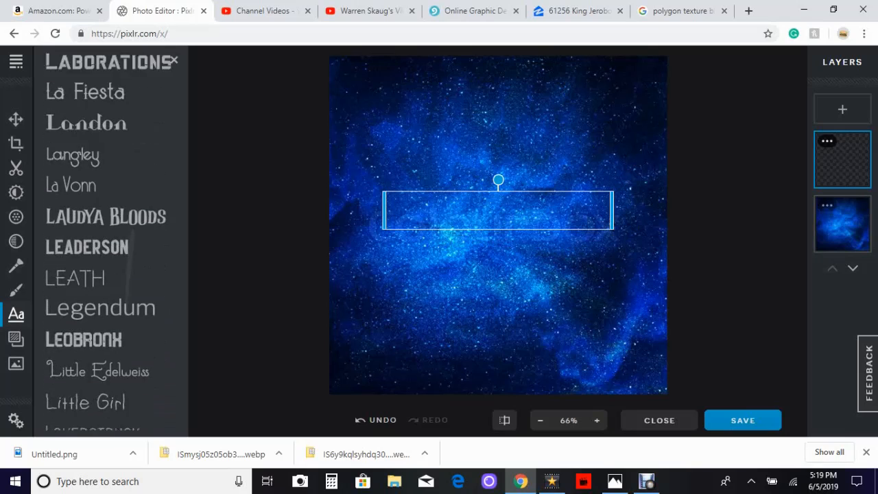
scroll(110, 240, "down", 10)
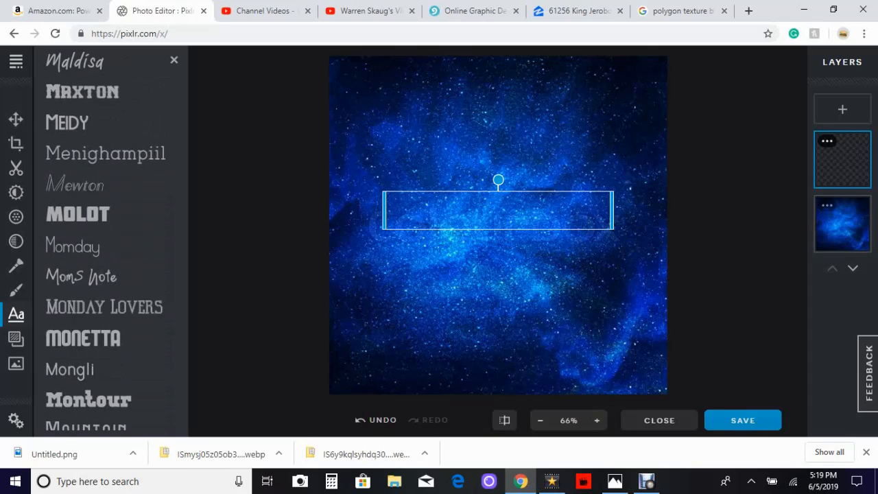
scroll(110, 240, "down", 10)
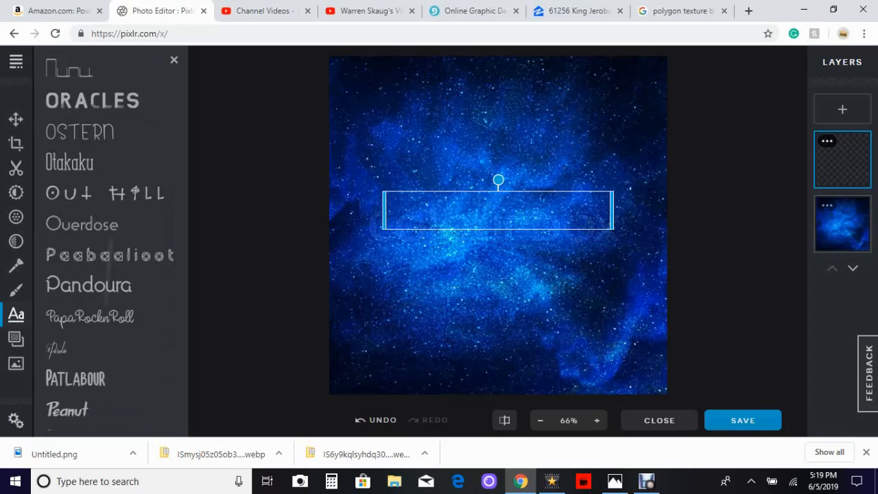
scroll(110, 240, "down", 10)
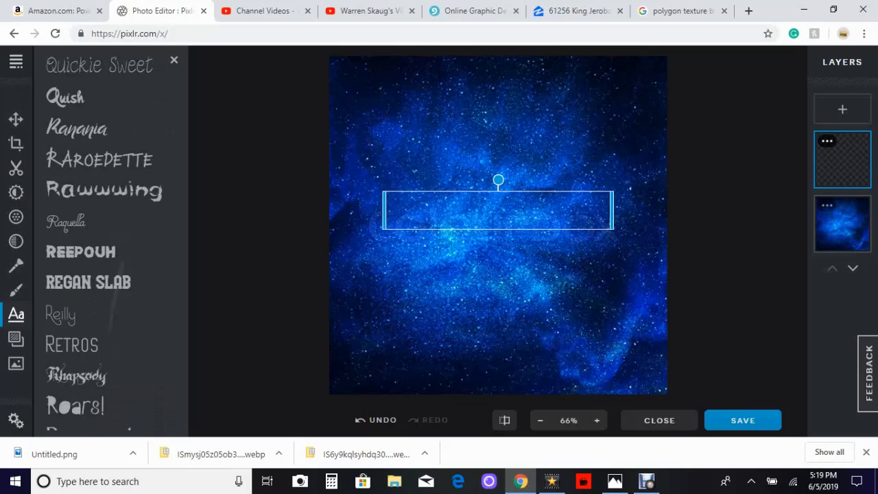
scroll(110, 240, "down", 10)
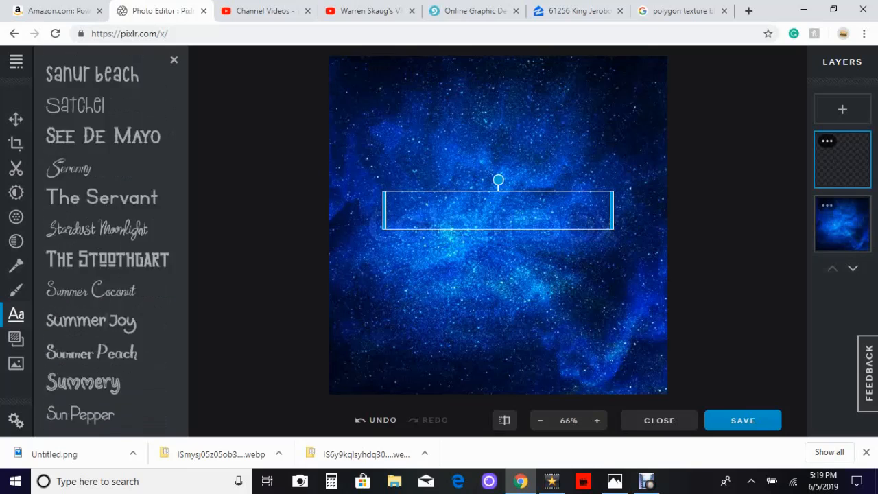
scroll(109, 240, "down", 1)
scroll(110, 240, "up", 2)
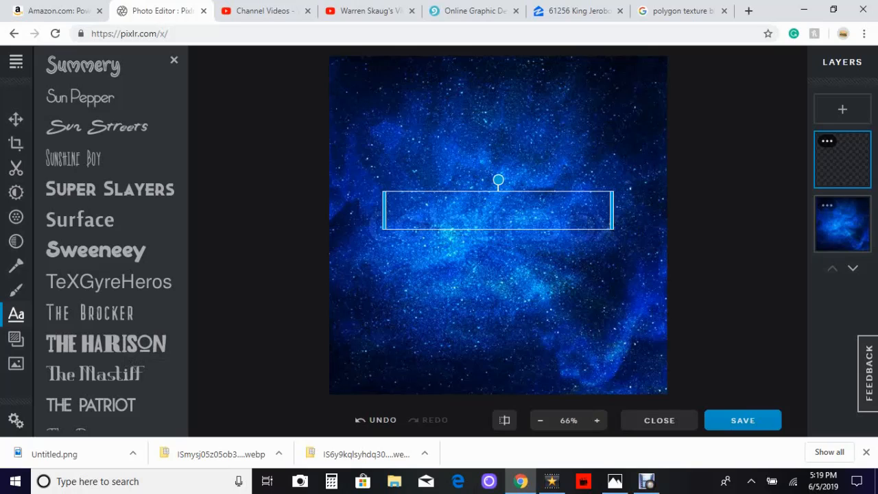
left_click(107, 344)
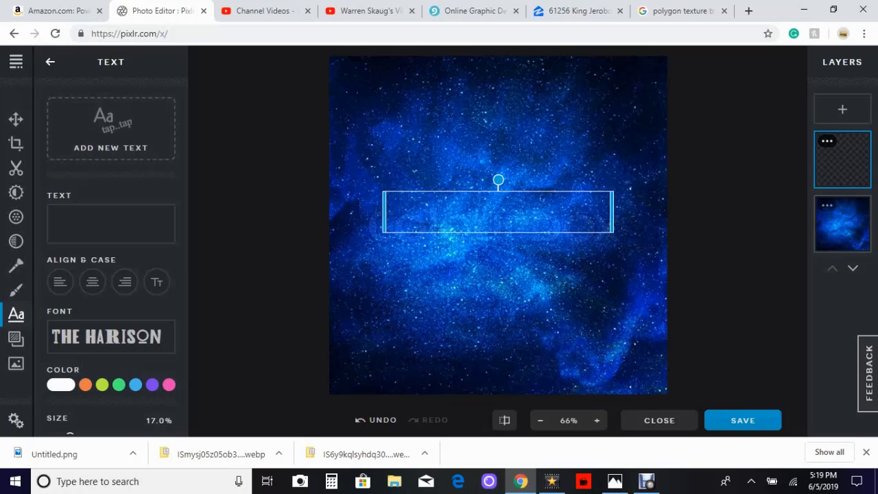
- Color the text layer light blue (#46B4EB) and enter W as its text
left_click(136, 384)
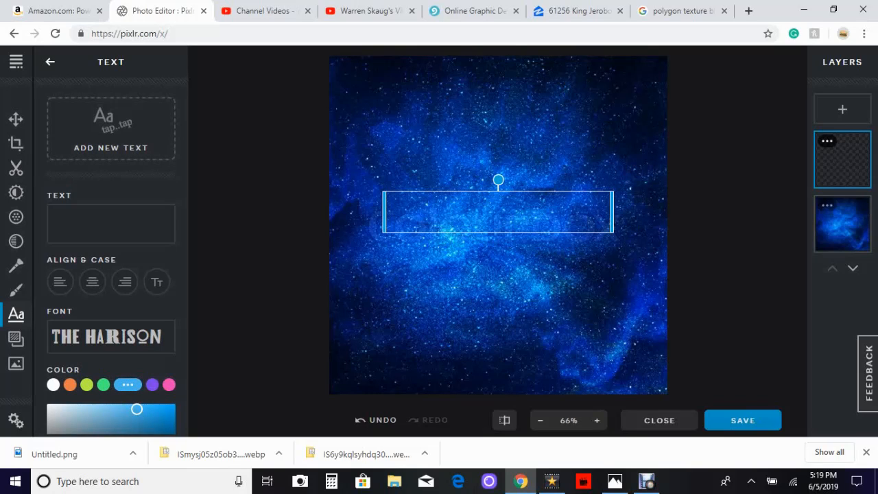
left_click(497, 212)
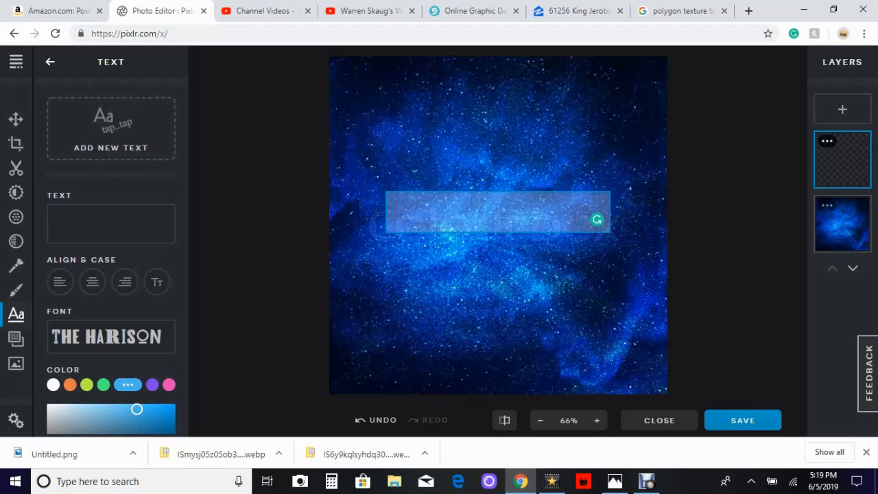
key("Return")
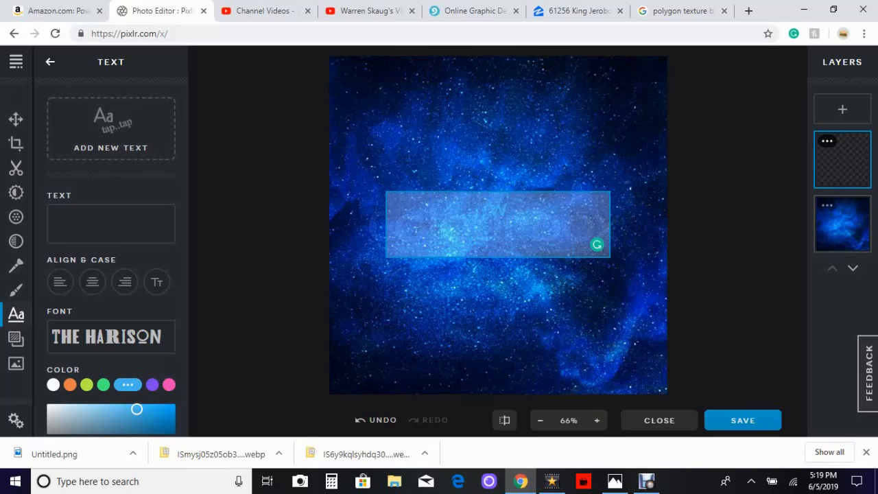
scroll(111, 274, "down", 2)
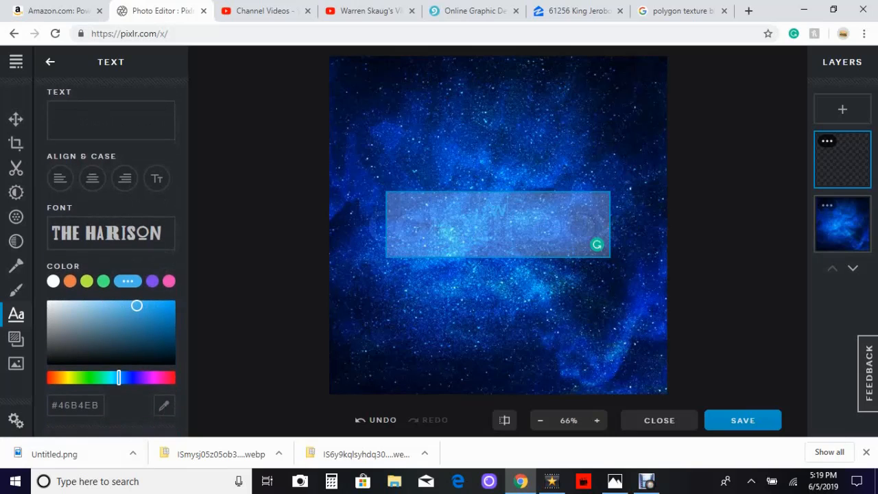
scroll(111, 275, "down", 2)
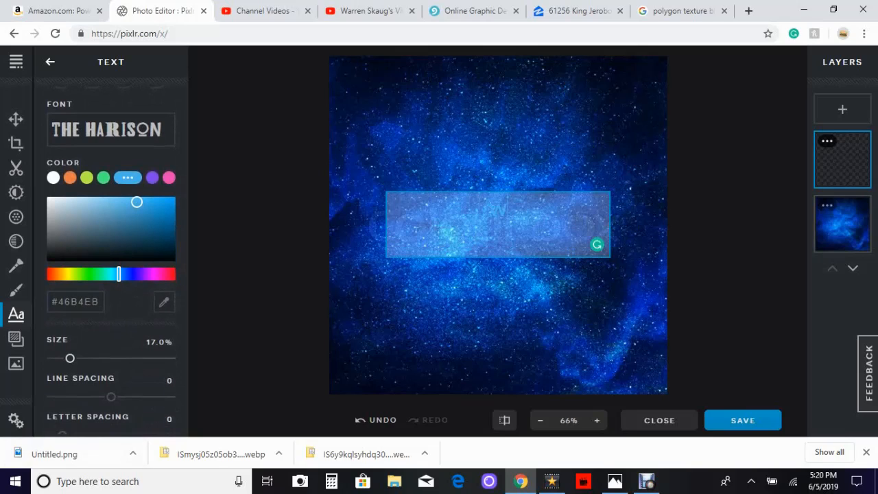
key("Escape")
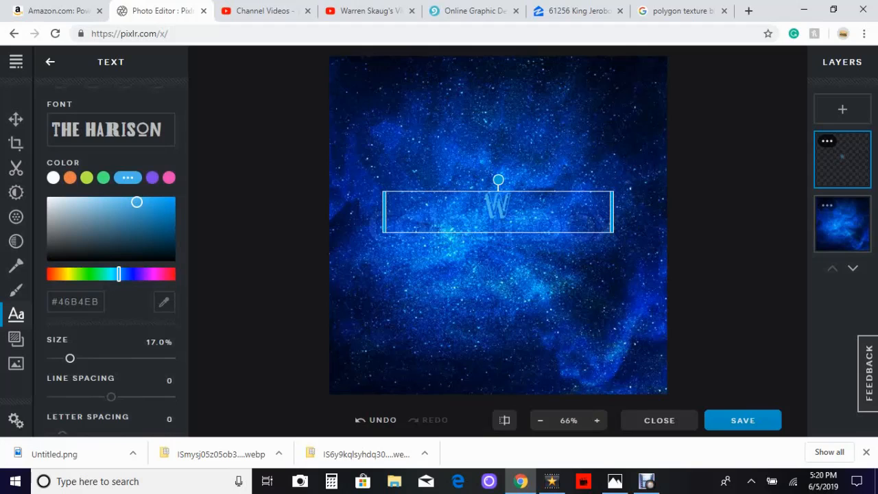
- Enlarge the W text to 100% size, centre it over the starry background and deselect it
left_click_drag(70, 358, 159, 358)
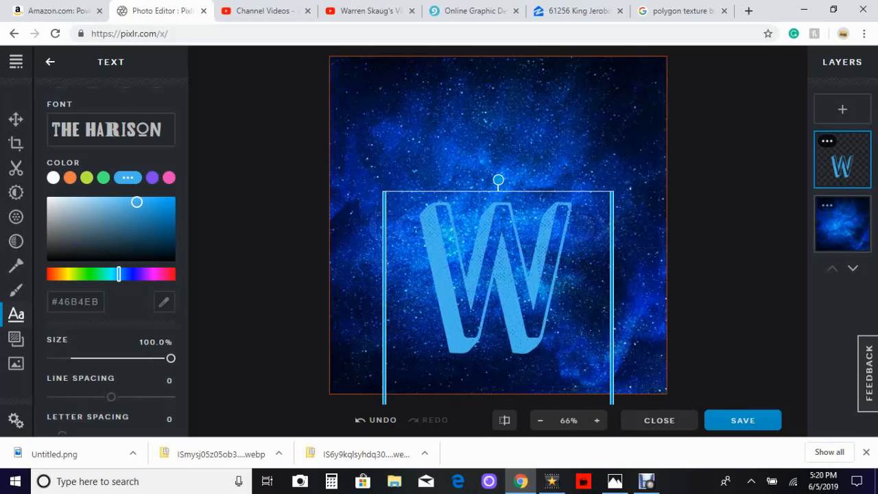
left_click_drag(497, 278, 497, 226)
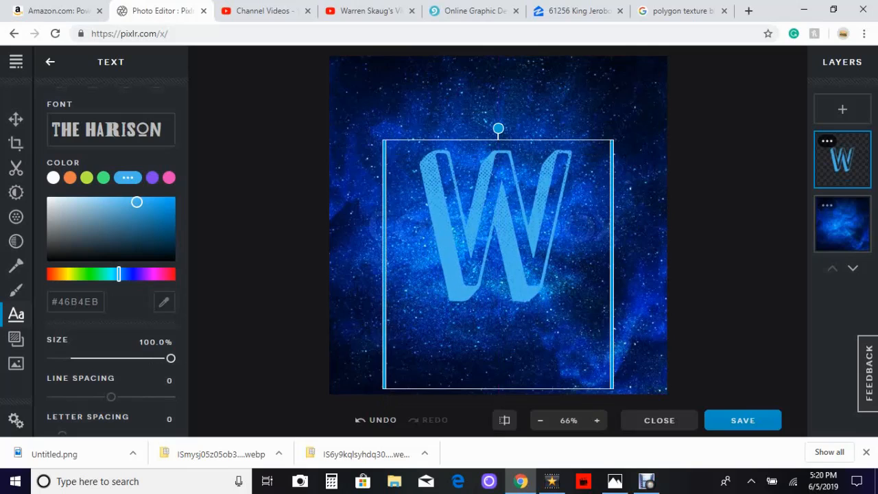
left_click(736, 227)
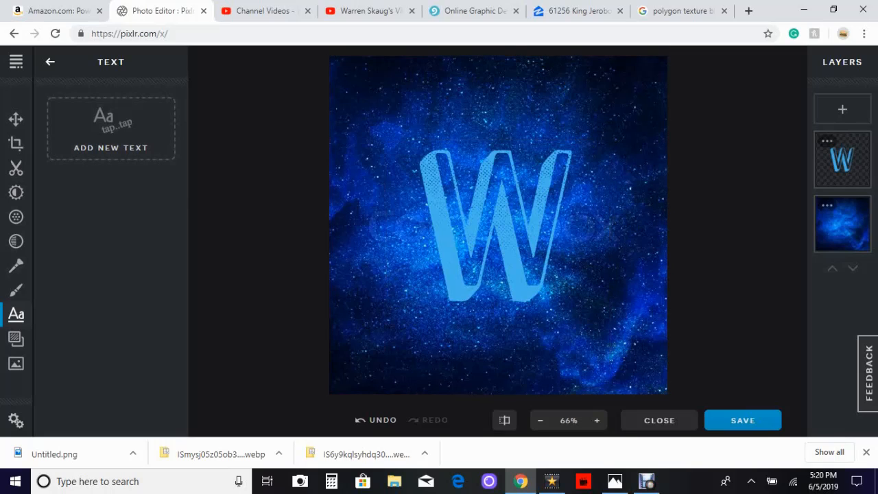
- Open the earlier portrait design with the blue polygon background from the history and review the other recent documents
left_click(16, 62)
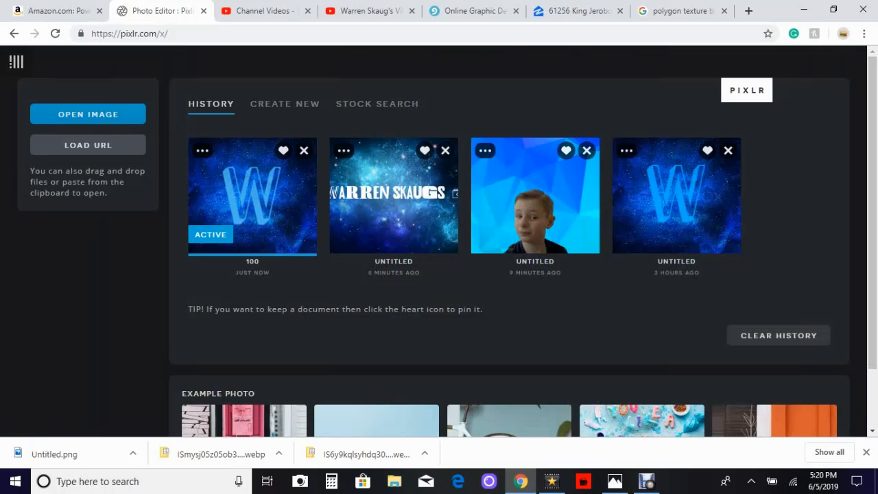
left_click(535, 199)
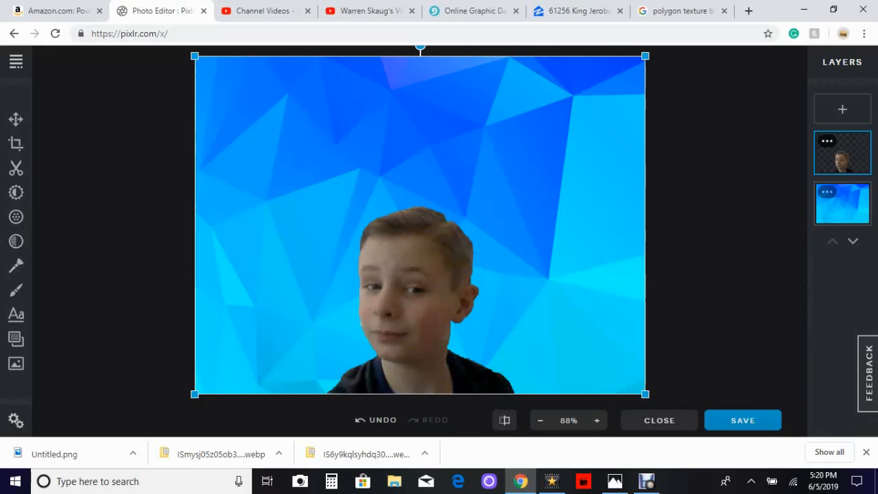
left_click(16, 62)
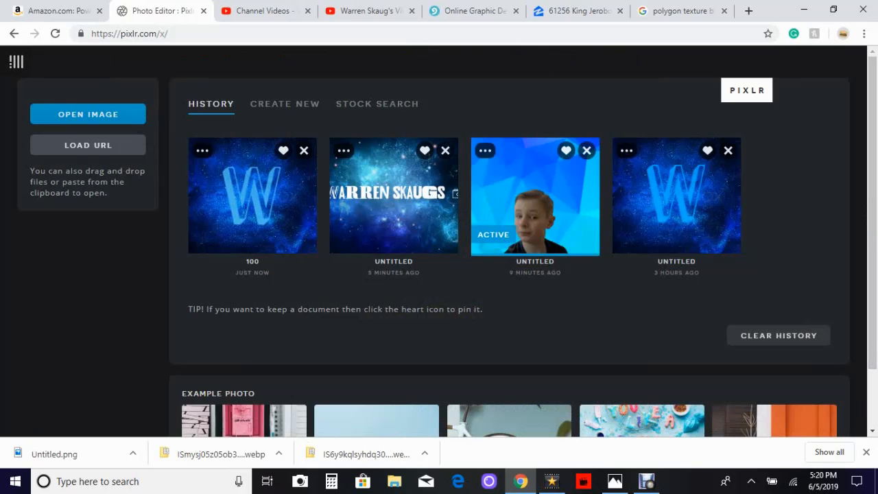
left_click(284, 104)
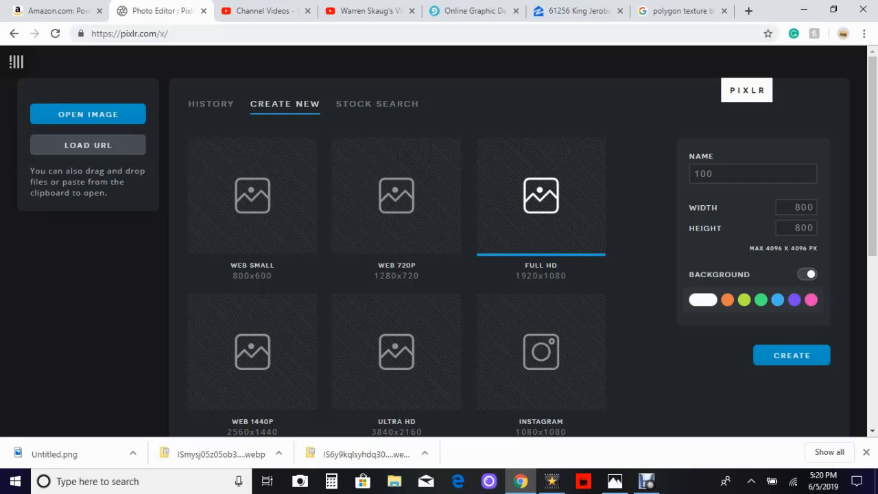
left_click(212, 104)
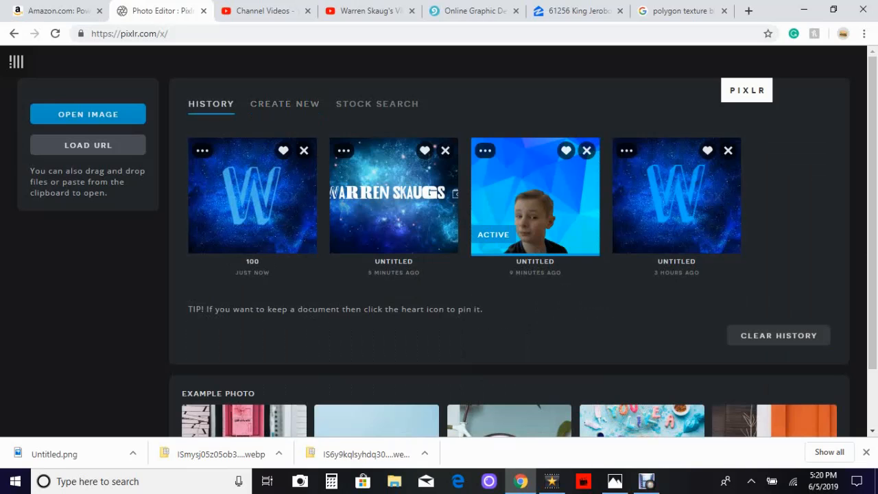
left_click(343, 150)
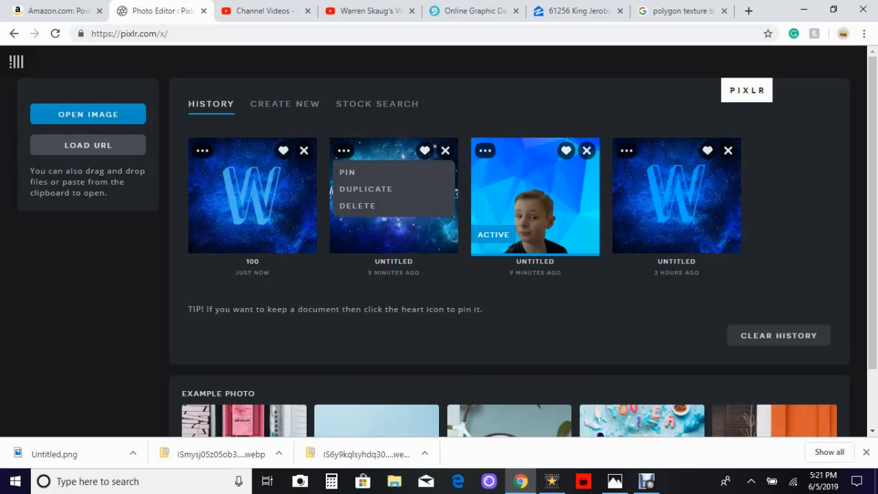
- Create a new blank canvas 2048 px wide and 1152 px high
left_click(284, 104)
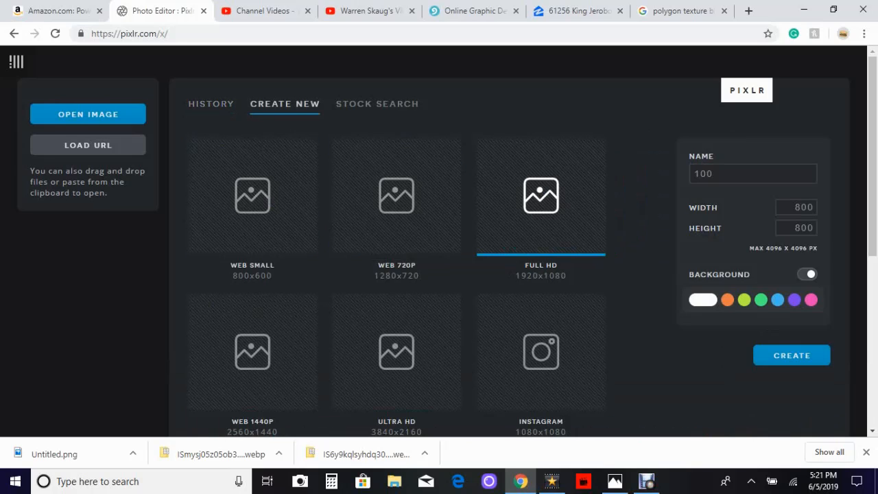
double_click(803, 207)
key("BackSpace")
type("2048")
left_click(799, 229)
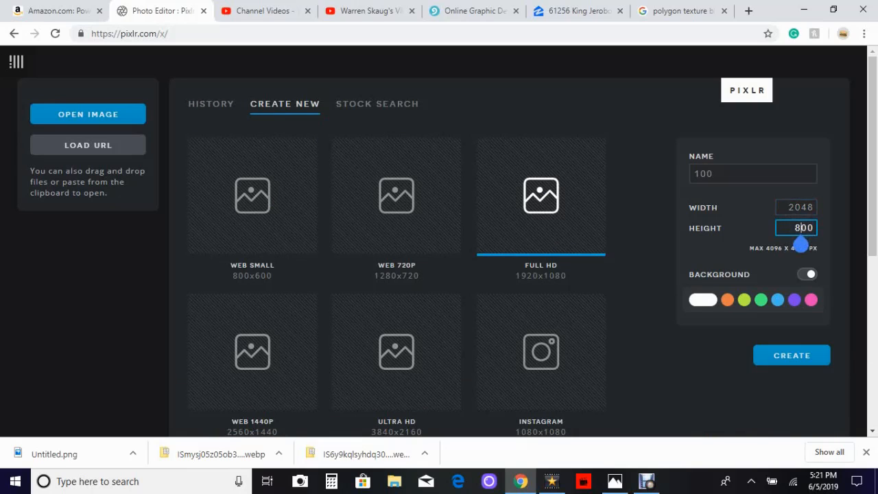
key("BackSpace")
key("BackSpace")
key("BackSpace")
type("1152")
left_click(791, 355)
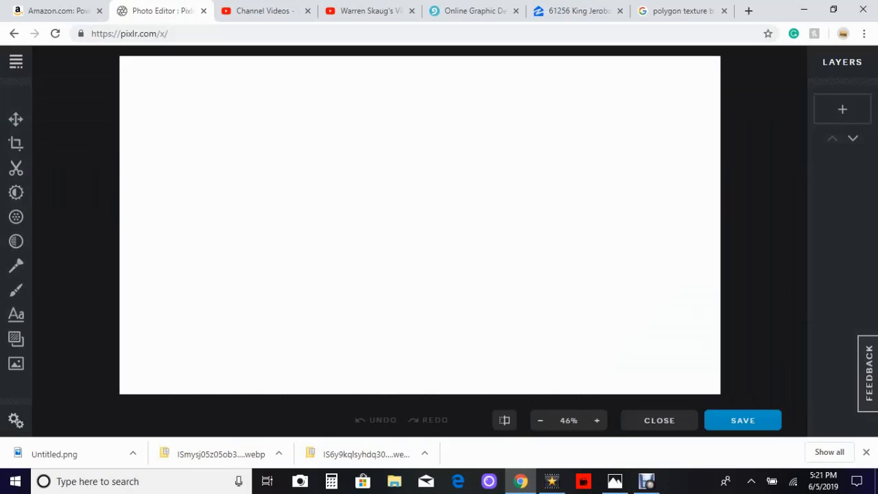
- Add the multicolored polygon image named end from the Saved Pictures folder as an image layer
left_click(843, 109)
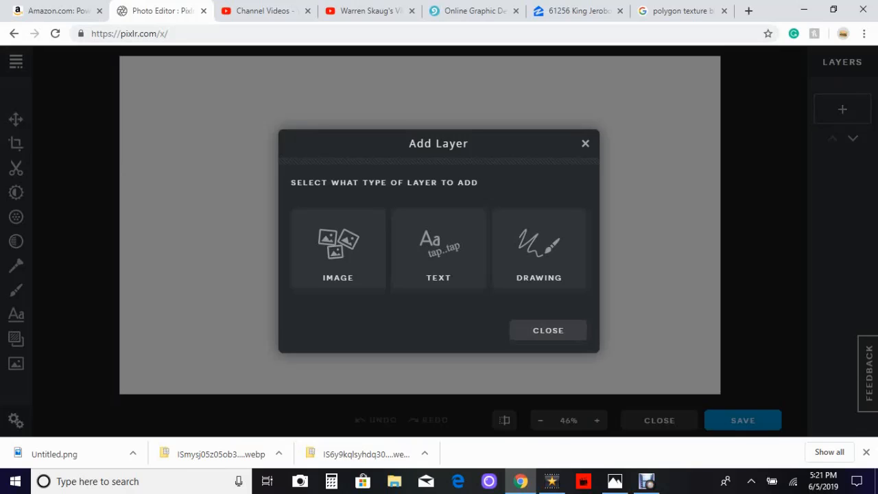
left_click(338, 249)
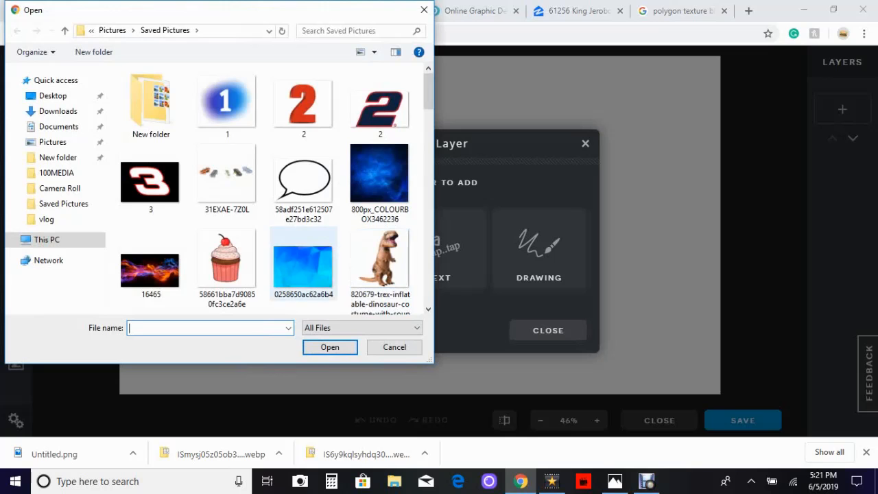
scroll(226, 268, "down", 5)
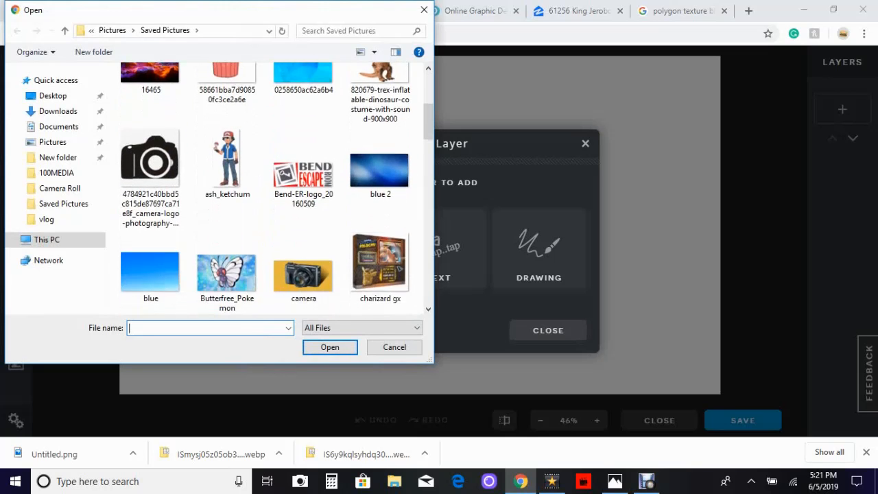
scroll(303, 171, "down", 3)
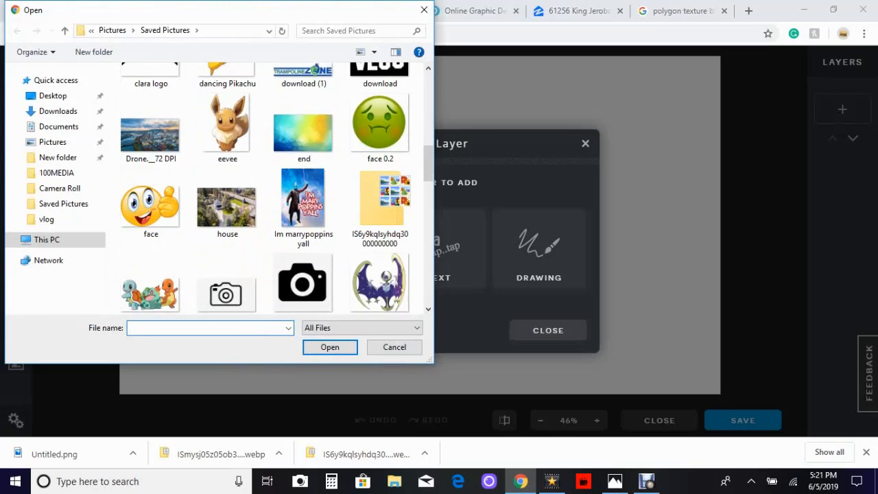
left_click(303, 130)
double_click(303, 130)
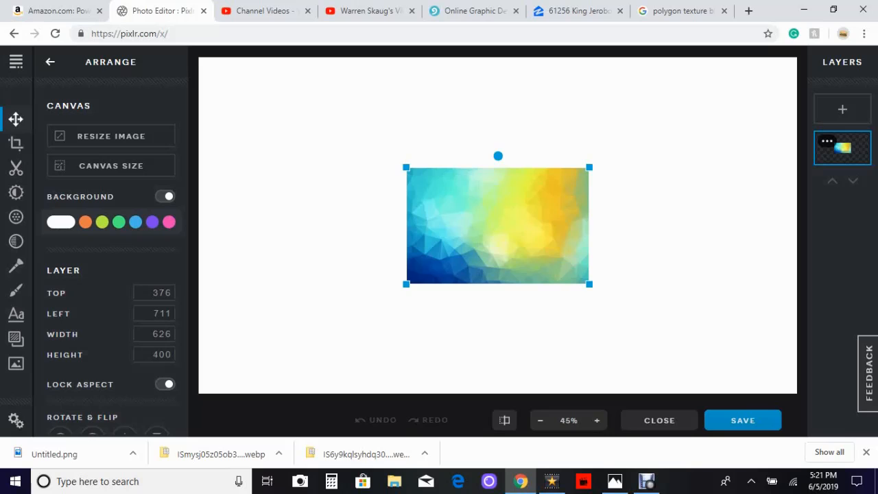
- Scale up and position the polygon image so it covers the whole canvas, and deselect it
left_click_drag(406, 167, 379, 173)
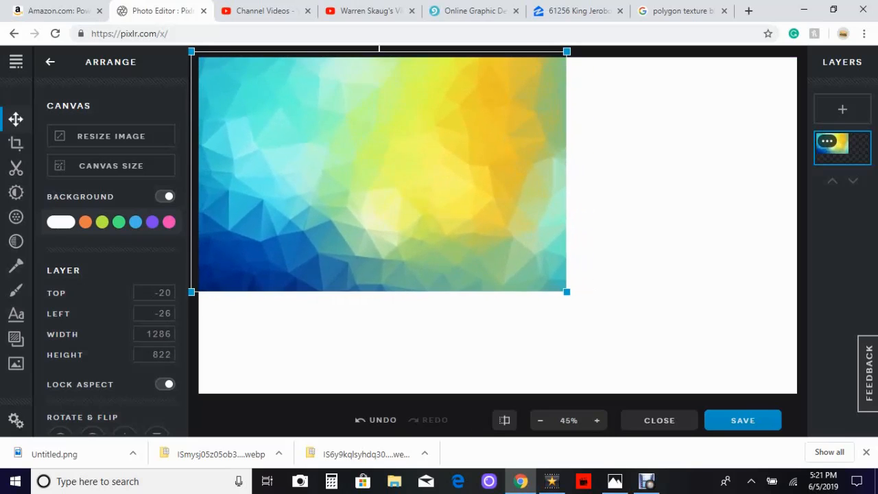
left_click_drag(566, 291, 789, 404)
mouse_move(617, 288)
left_mouse_down()
mouse_move(639, 286)
mouse_move(626, 285)
left_mouse_up()
left_click(614, 413)
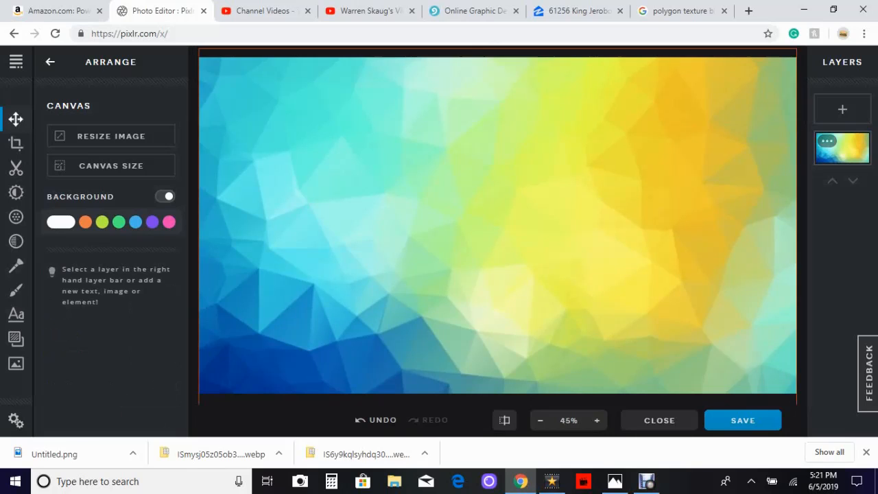
- Add a drawing layer above the polygon background and open its layer settings
left_click(842, 109)
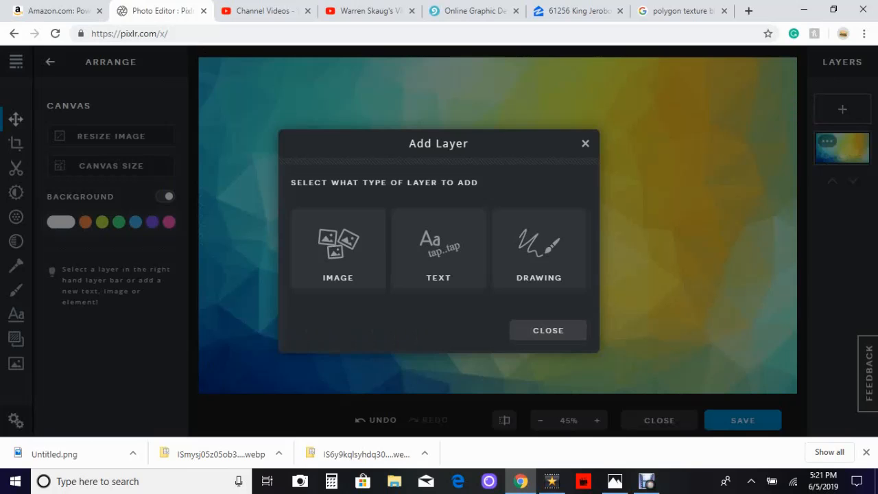
left_click(539, 249)
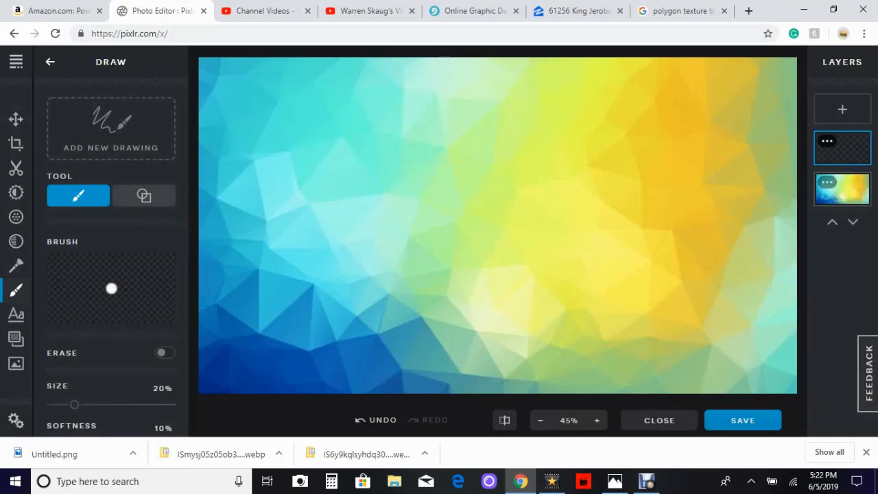
left_click(827, 140)
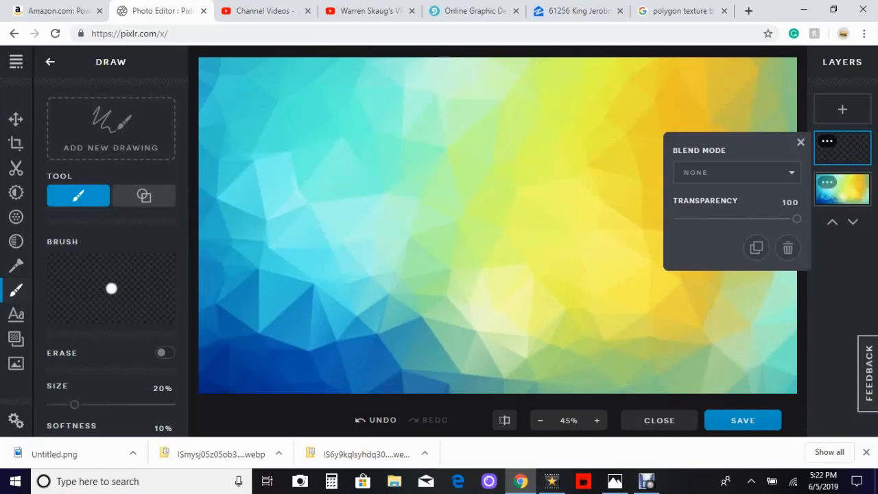